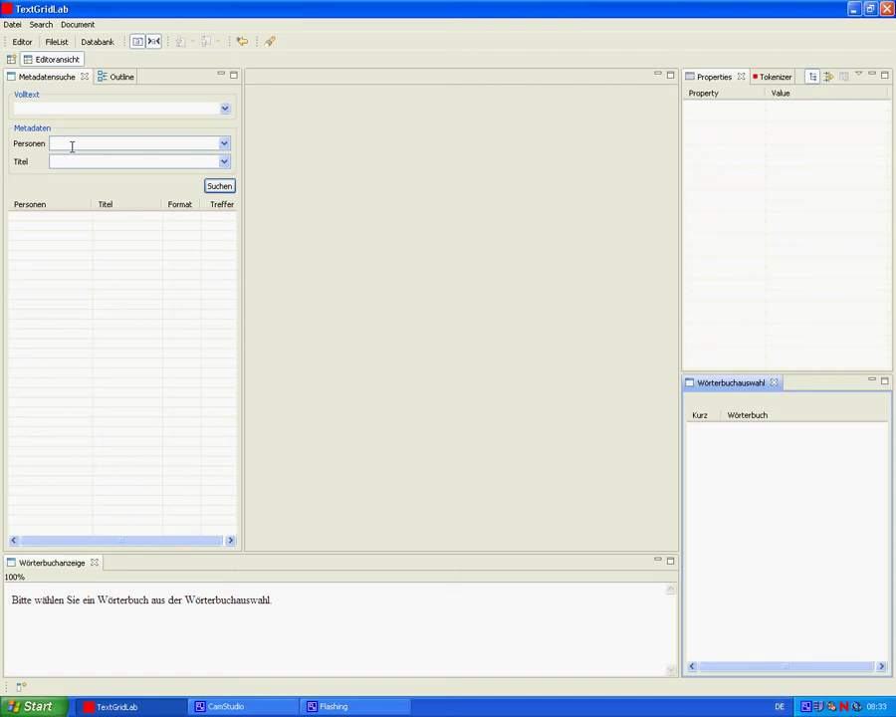
Step: Run a metadata search by person, accepting the autocompleted person entry
left_click(72, 145)
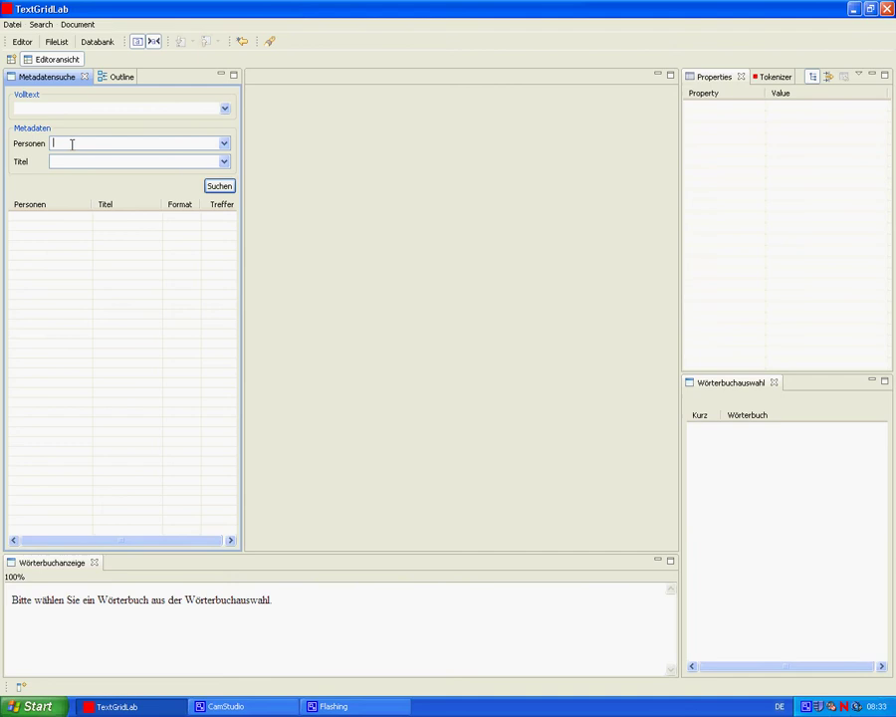
type("G")
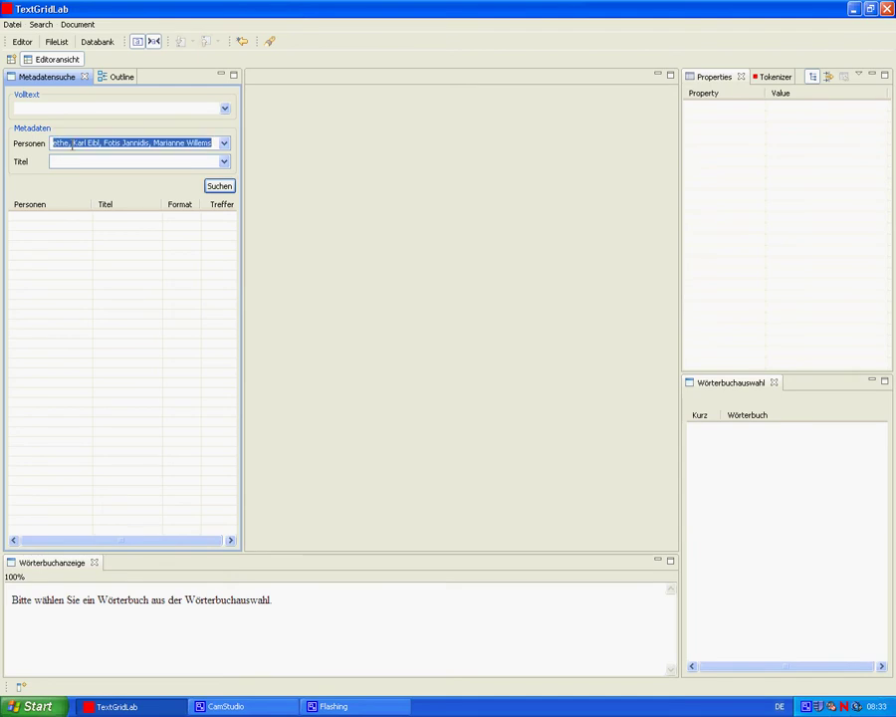
key("Tab")
left_click(220, 188)
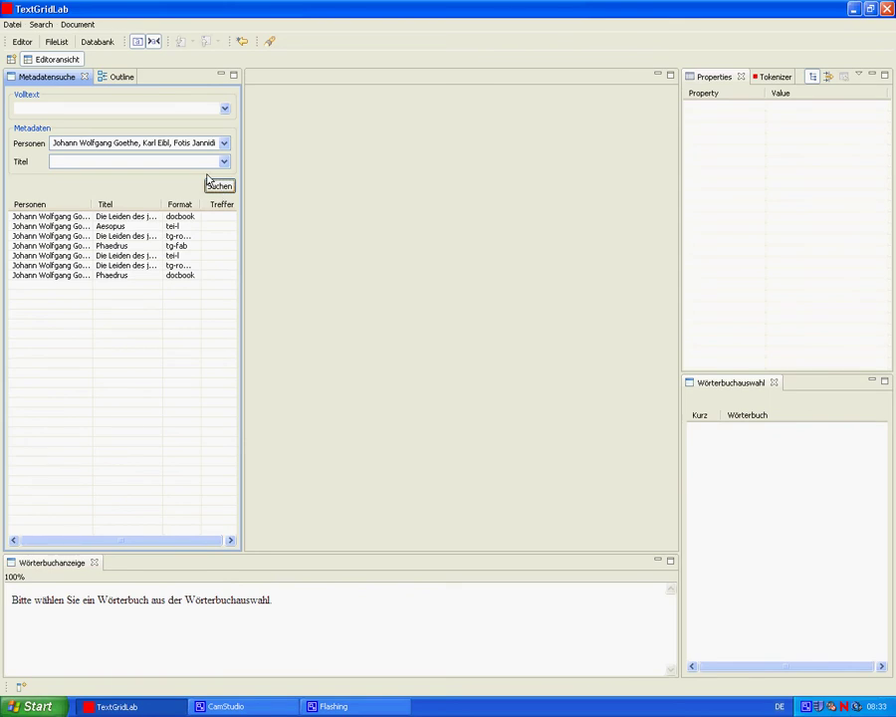
Step: Replace the person criterion with the title 'Die Leiden des jungen Werther - Zweyter Theil' and search
left_click(202, 143)
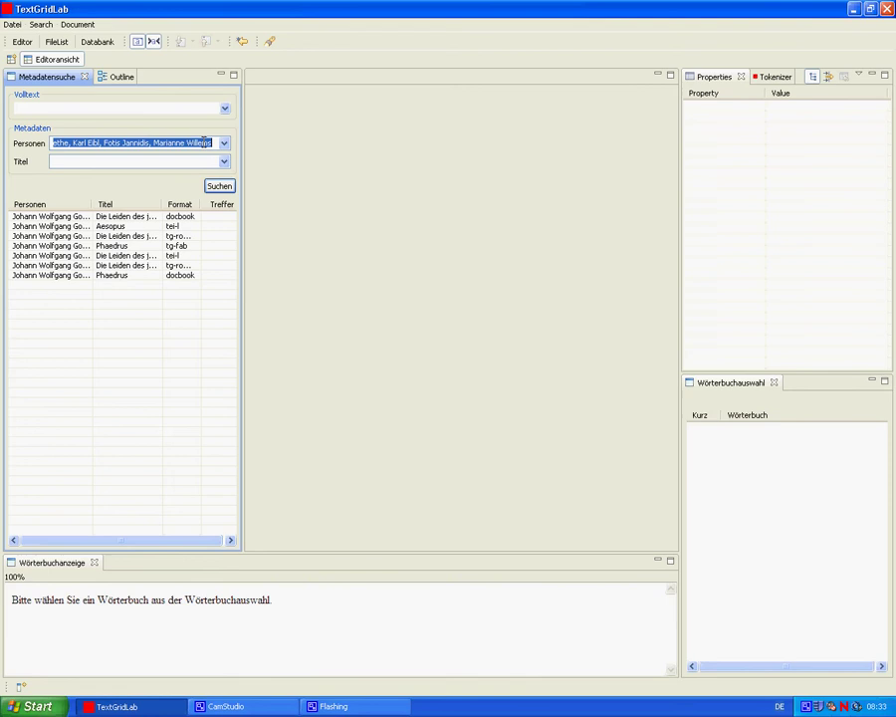
type(",")
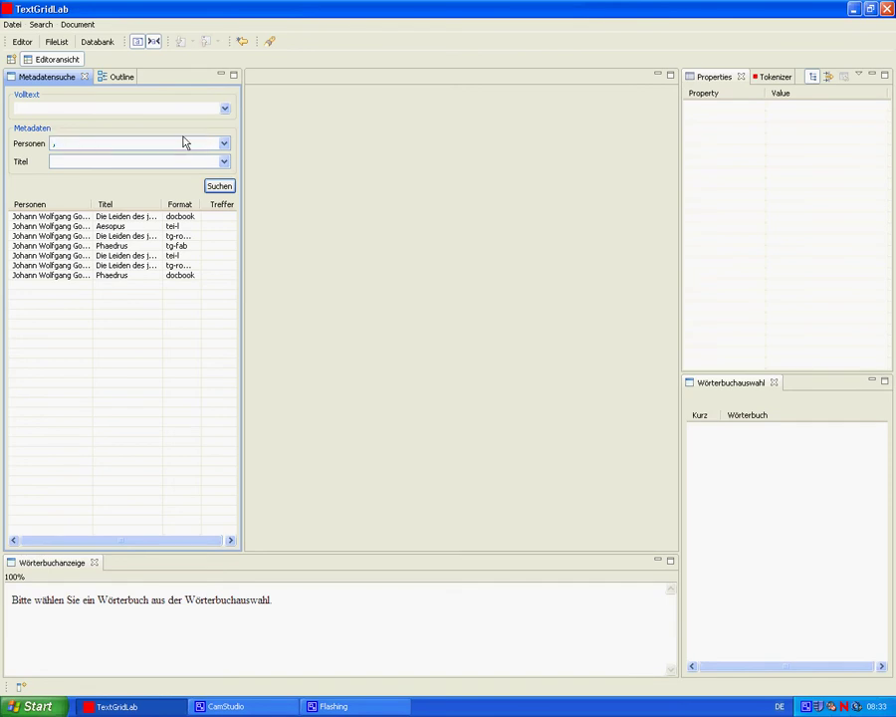
left_click(108, 160)
type("D")
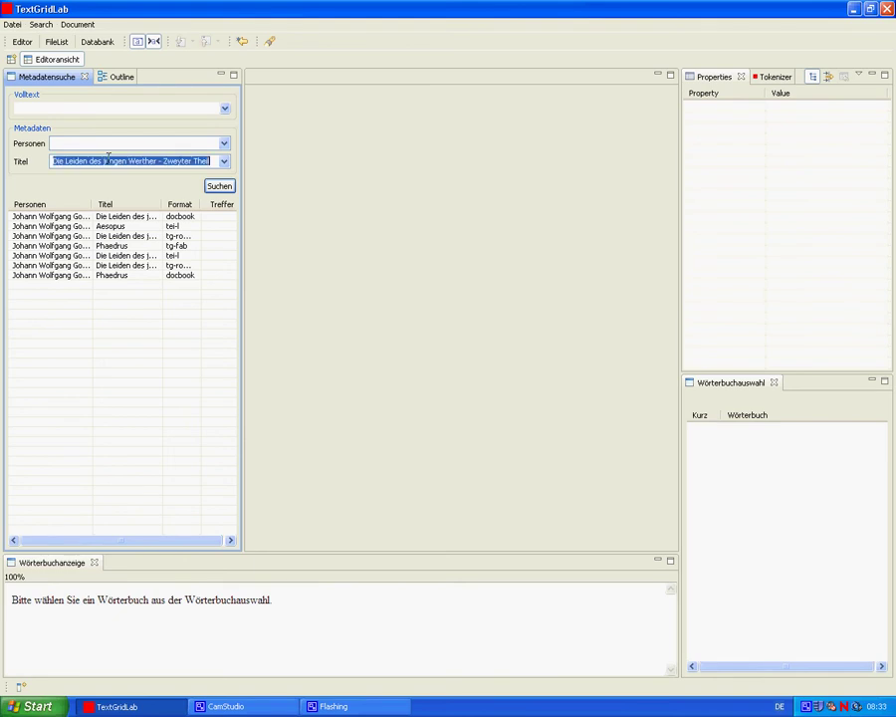
left_click(221, 188)
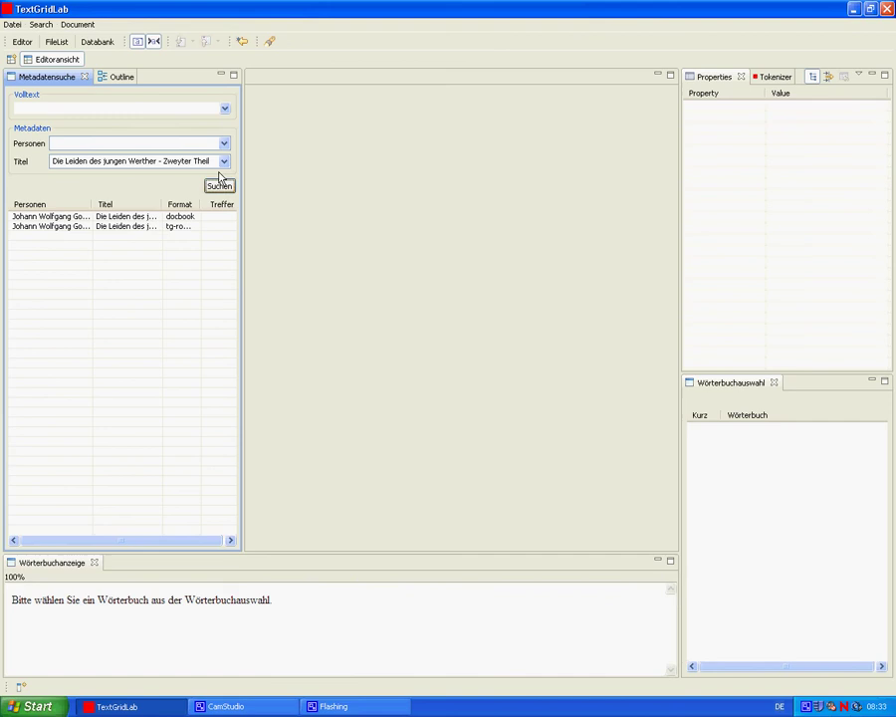
Step: Clear the title criterion and run a full-text search for 'Blut'
left_click(211, 160)
key("BackSpace")
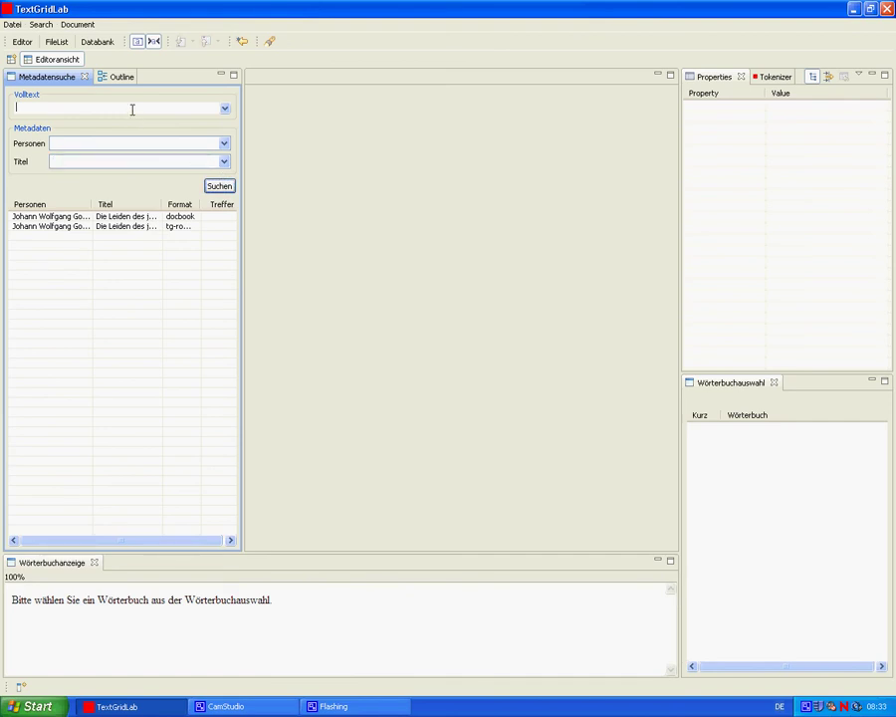
left_click(133, 108)
type("Blut")
left_click(229, 184)
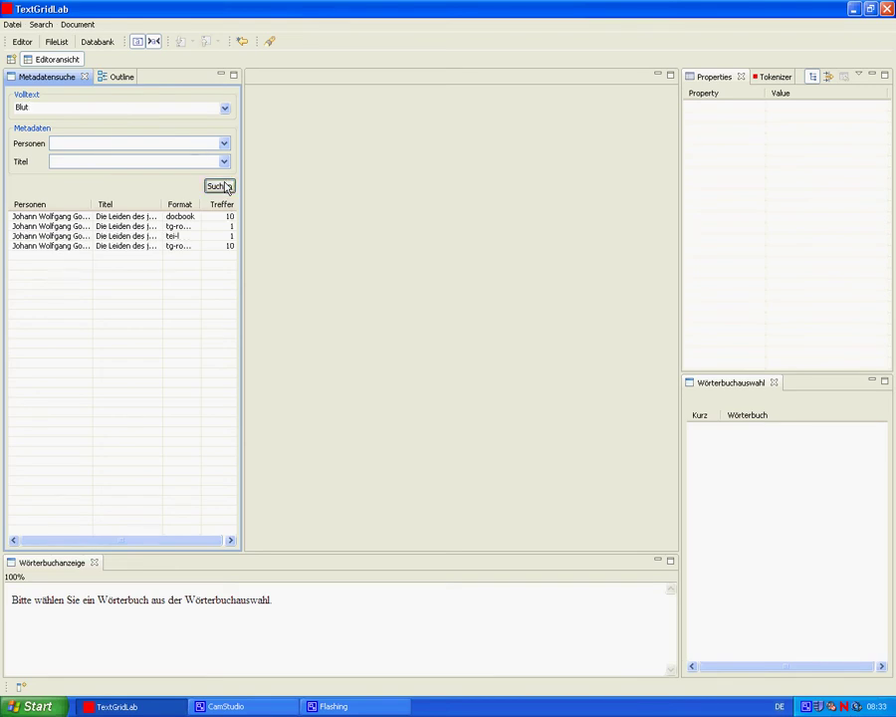
Step: Search the full text for 'Liebe' instead and select the tei-l Werther result with 15 hits
left_click(155, 107)
key("BackSpace")
key("BackSpace")
key("BackSpace")
key("BackSpace")
type("Liebe")
left_click(211, 187)
left_click(225, 110)
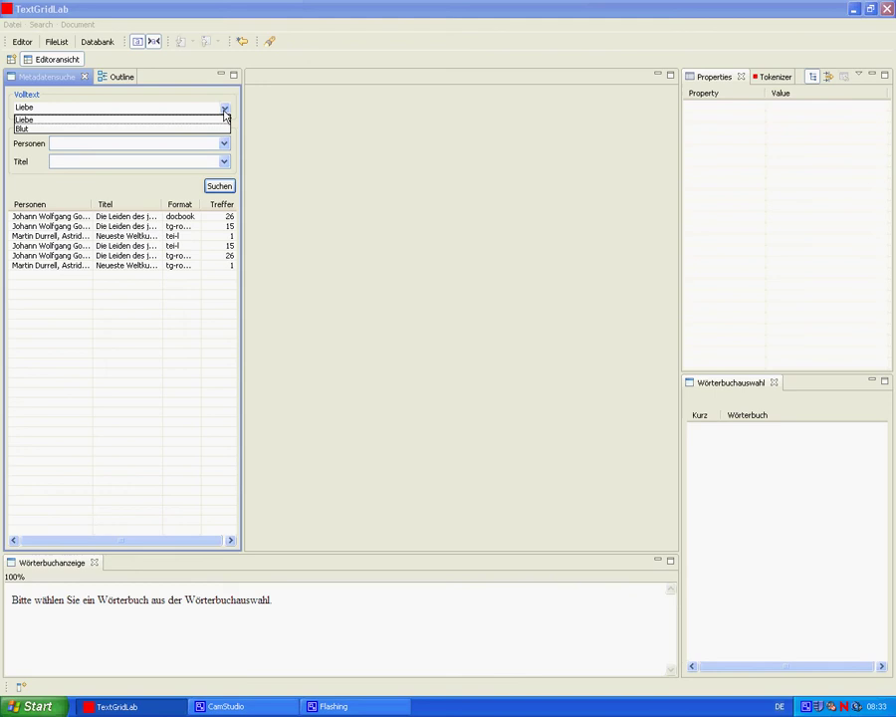
left_click(221, 120)
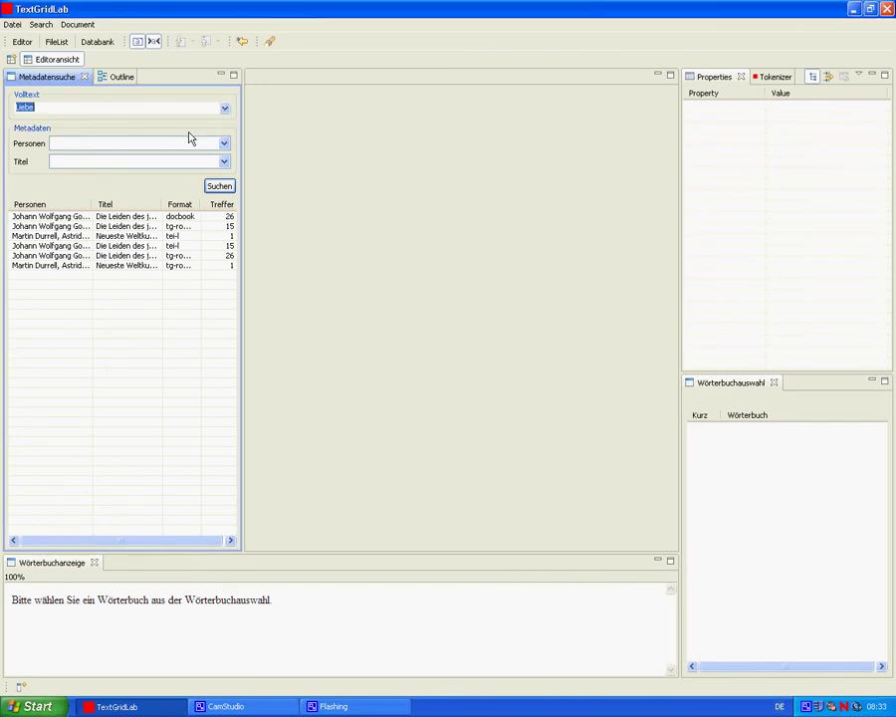
left_click(66, 245)
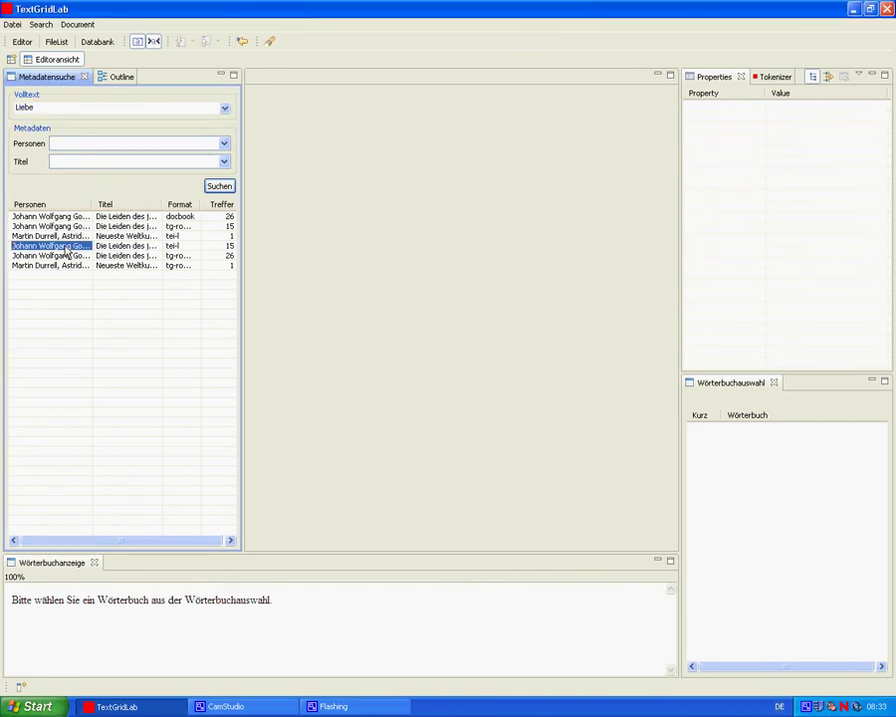
right_click(68, 253)
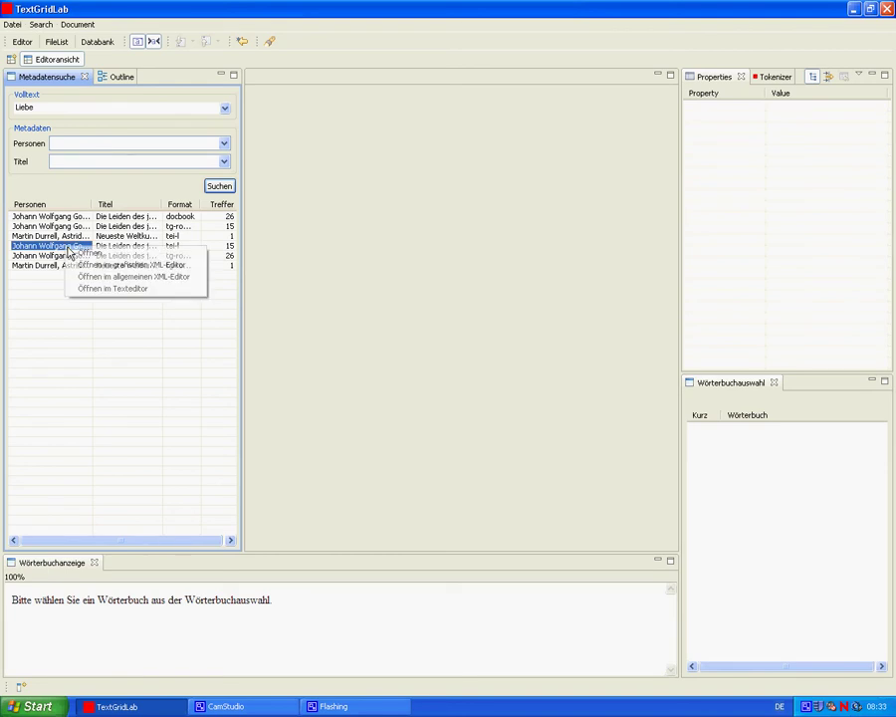
left_click(87, 288)
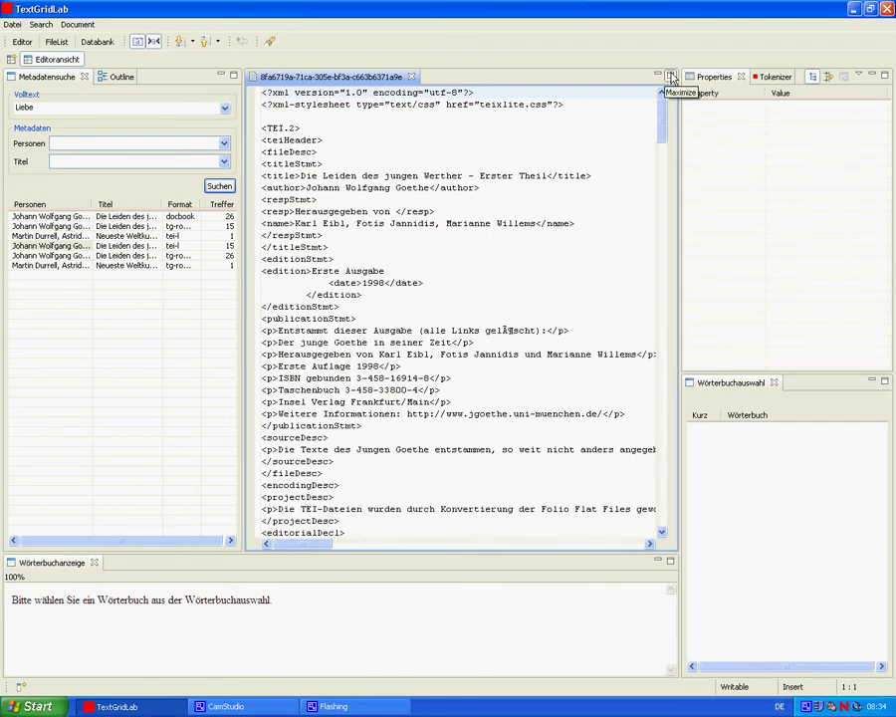
left_click(672, 78)
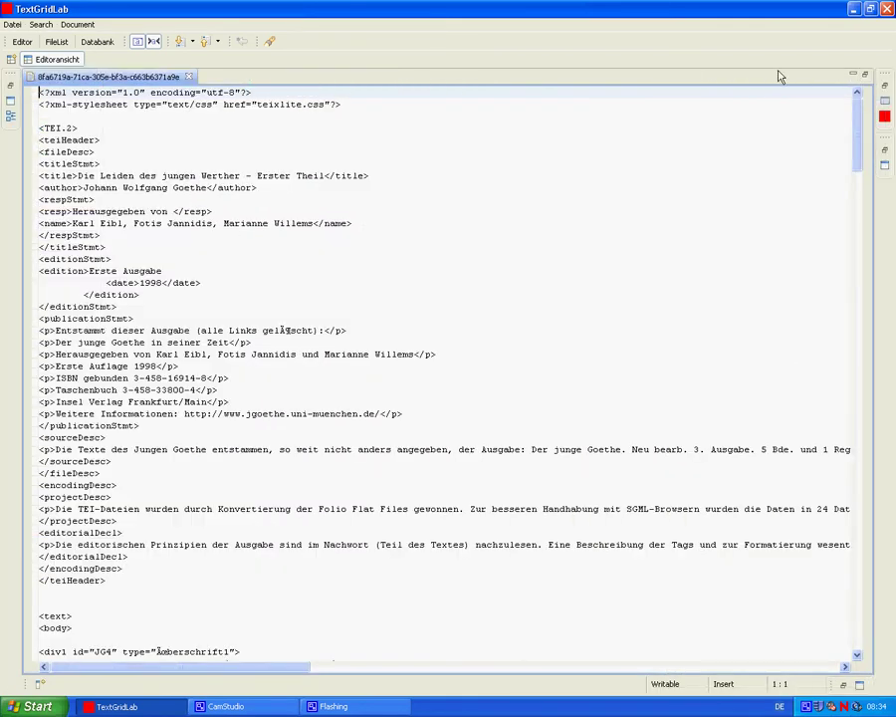
left_click(865, 78)
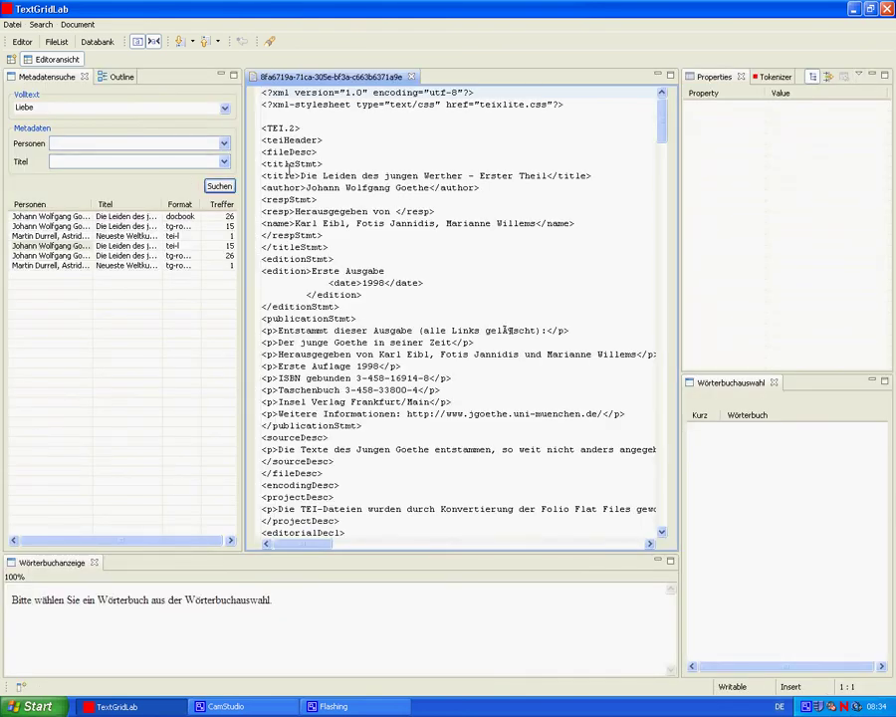
left_click(411, 77)
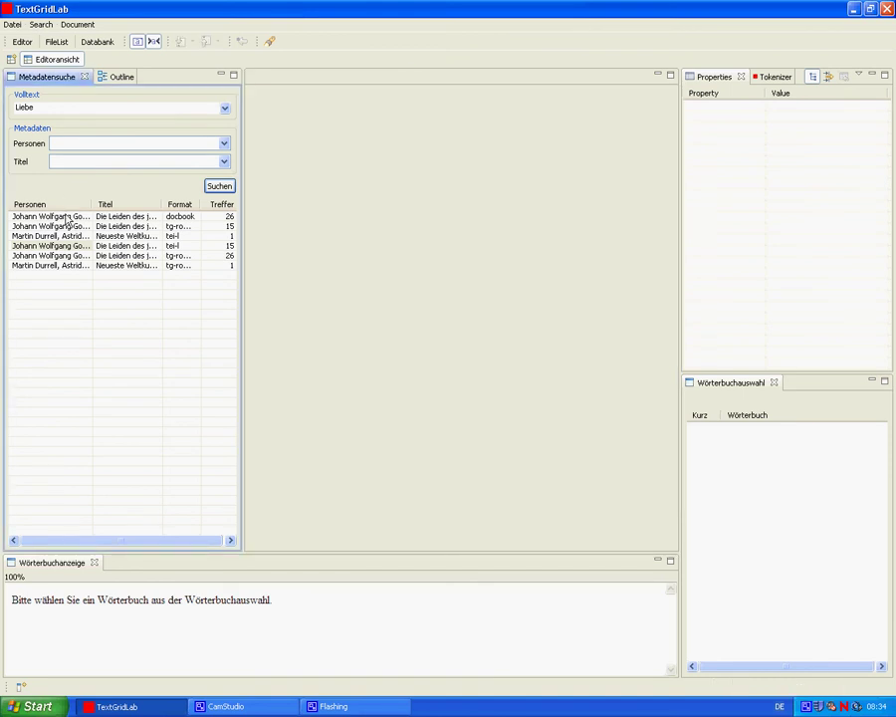
Step: Open the docbook Werther result in the graphical XML editor
left_click(67, 218)
right_click(68, 217)
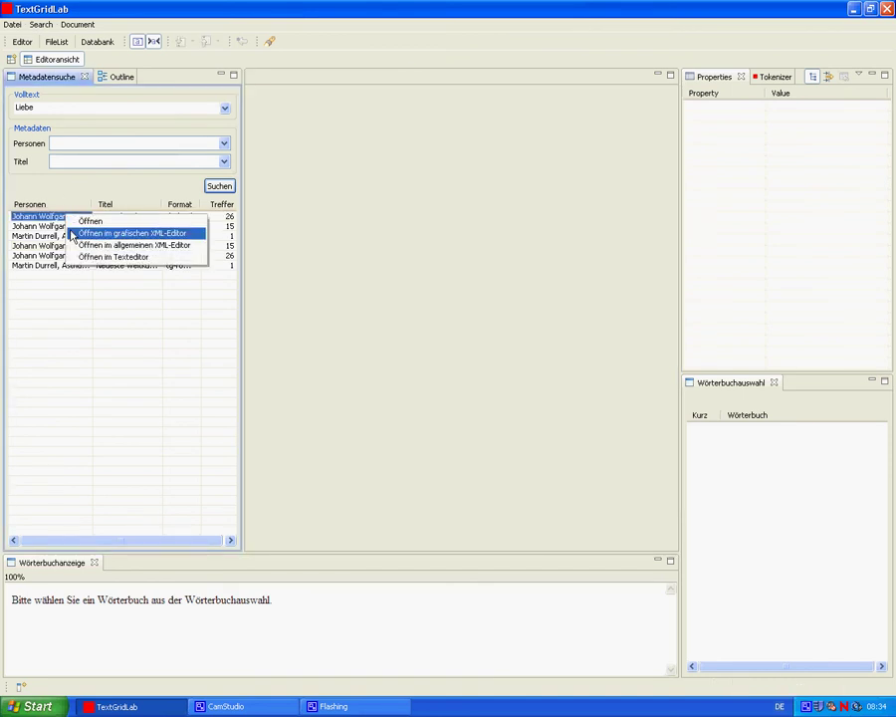
left_click(72, 235)
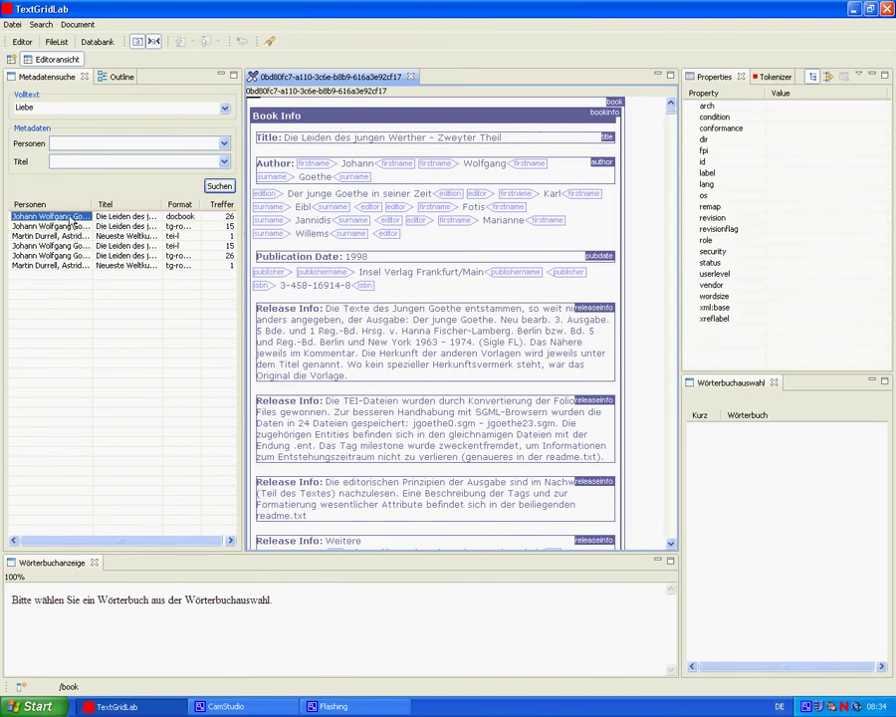
Step: Expand the outline through DER JUNGE GOETHE, Poetische Prosa and Werther down to Zweyter Theil
left_click(109, 77)
left_click(26, 103)
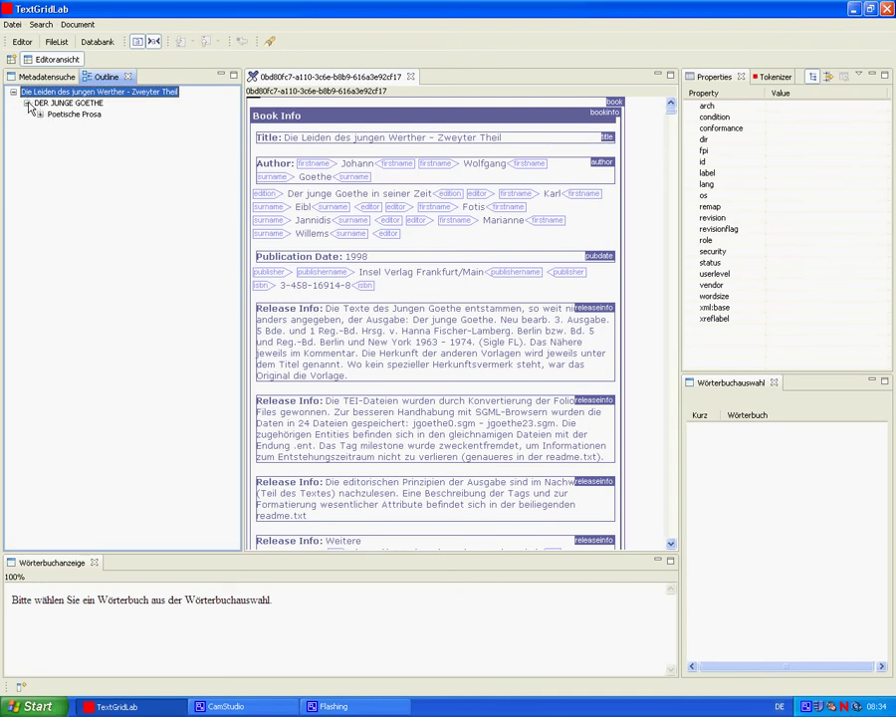
left_click(40, 115)
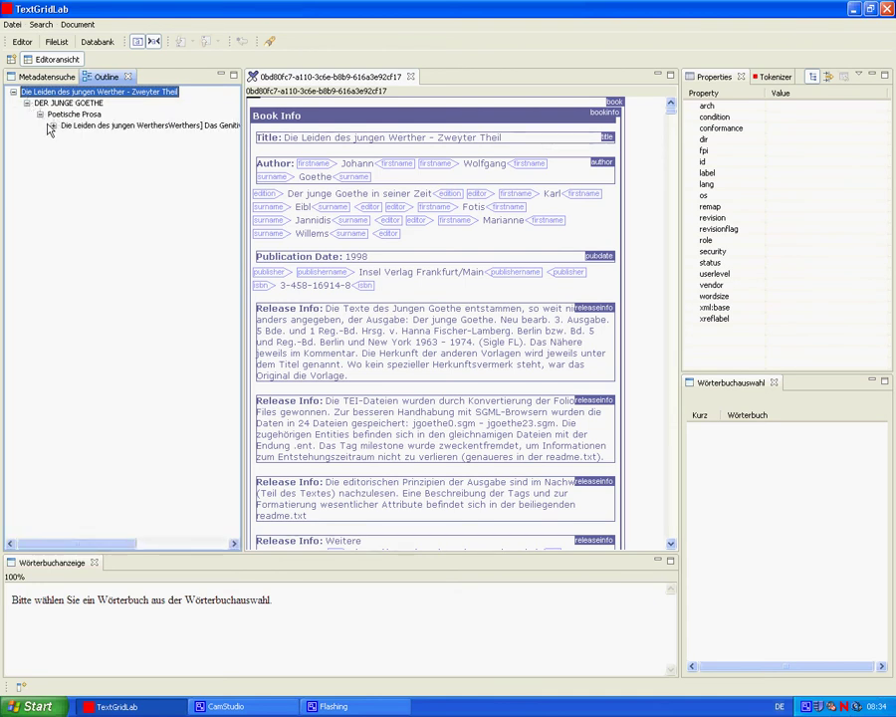
left_click(52, 126)
left_click(67, 137)
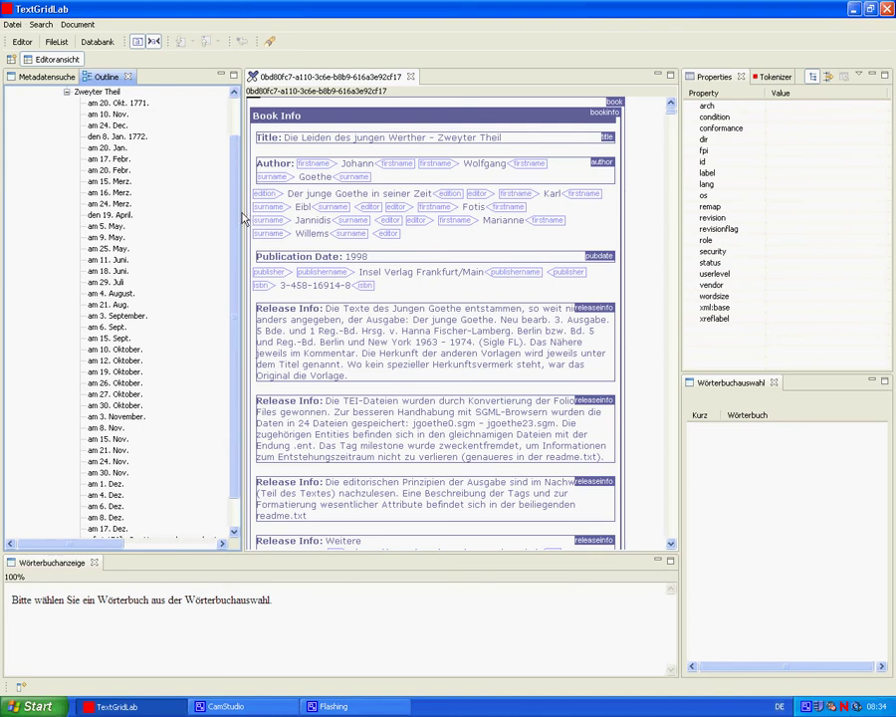
Step: Widen the editor, go to the letter of 20 Okt. 1771 and list dictionaries for 'unhold'
left_click_drag(214, 211, 205, 211)
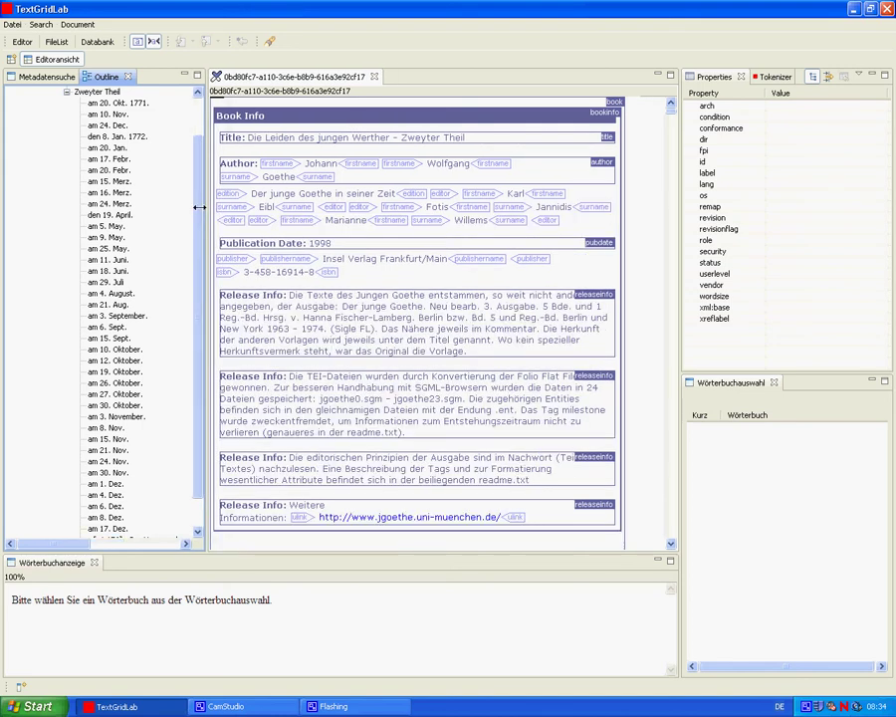
left_click(131, 104)
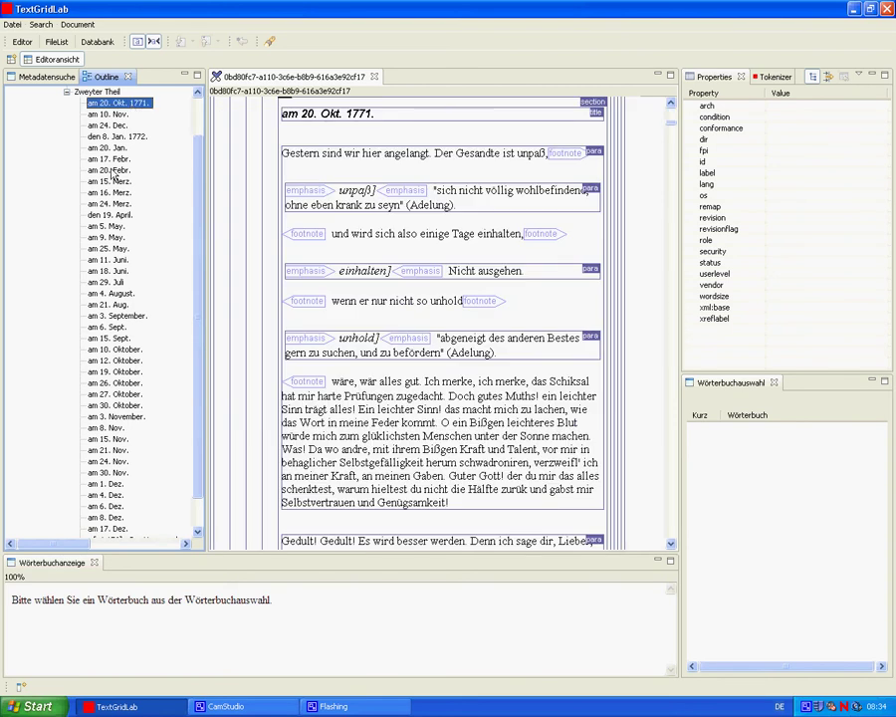
left_click(99, 237)
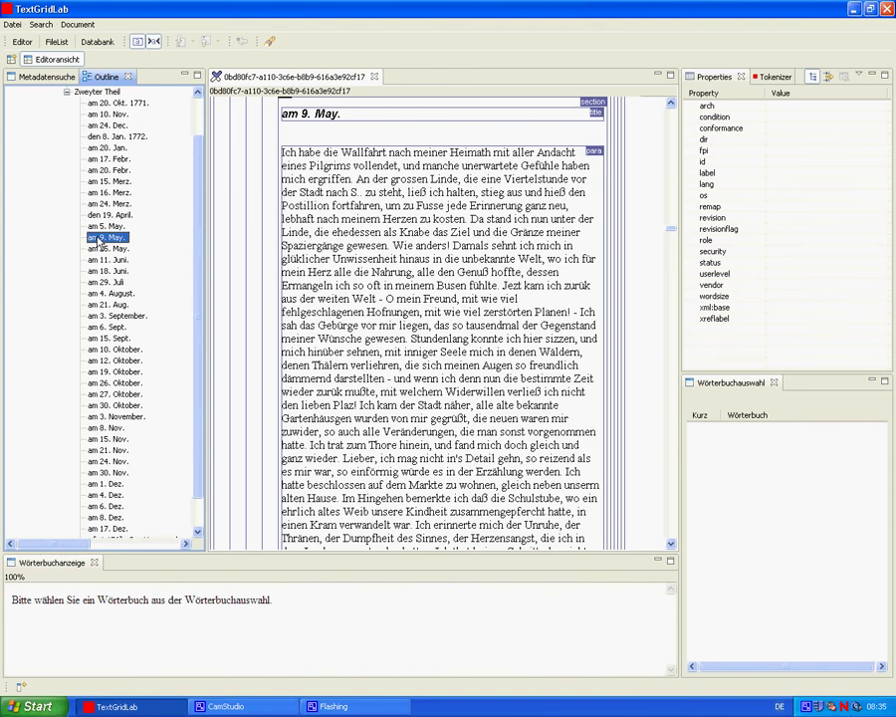
left_click(107, 103)
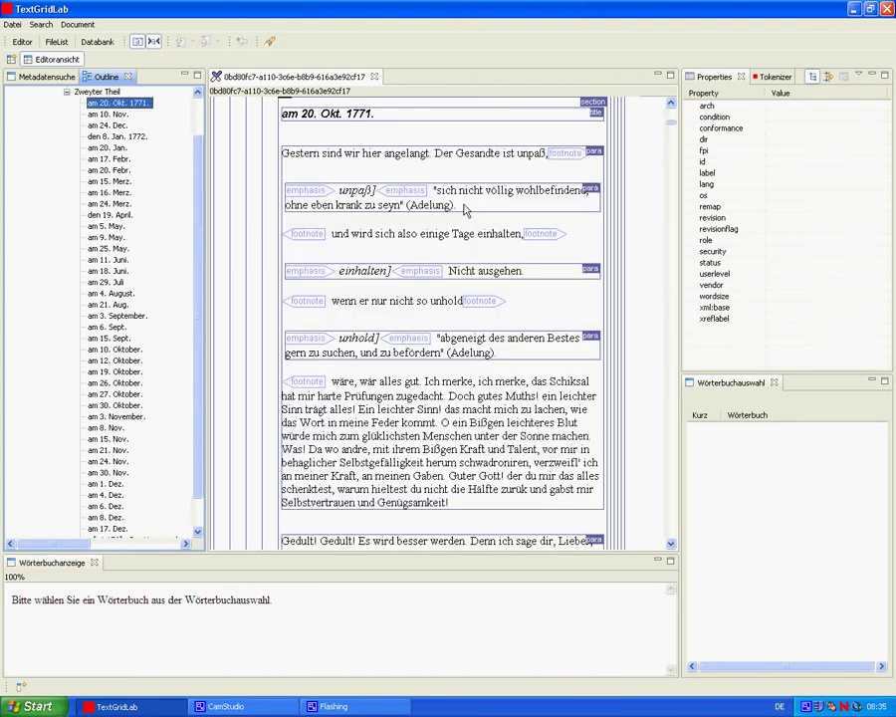
left_click(447, 302)
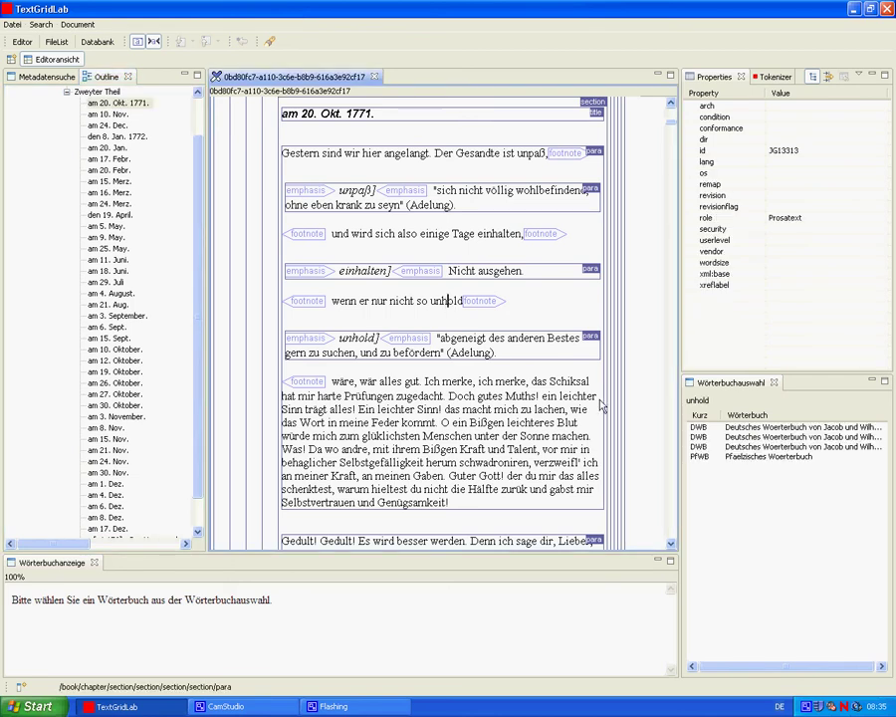
Step: Show the Grimm DWB article for 'unhold', then list the dictionaries for 'Feder'
left_click(708, 437)
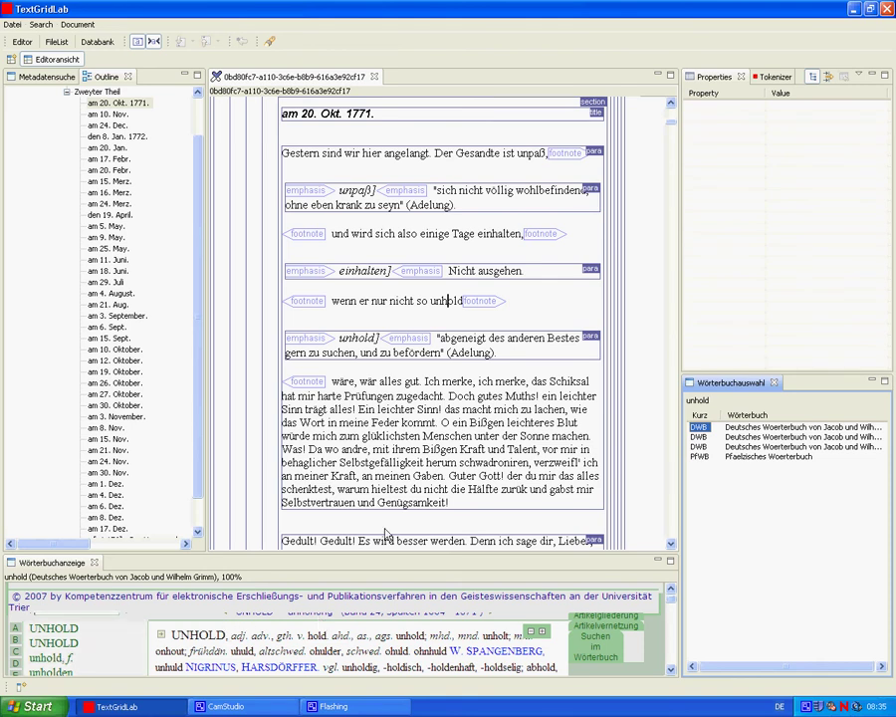
left_click(398, 426)
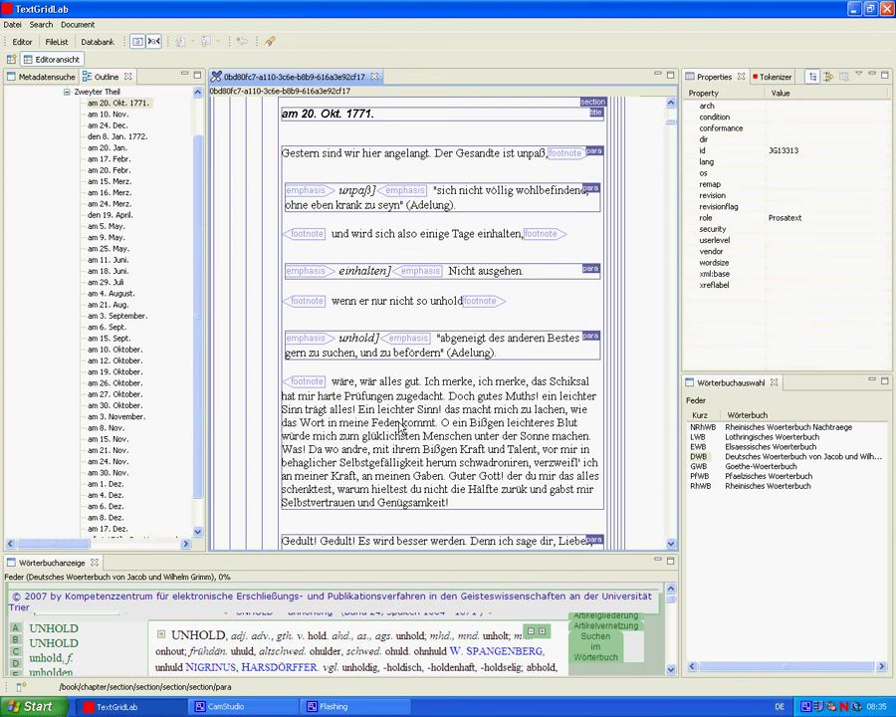
Step: Insert an empty note element after 'Feder' and show Feder's Goethe-Wörterbuch (GWB) article
right_click(399, 426)
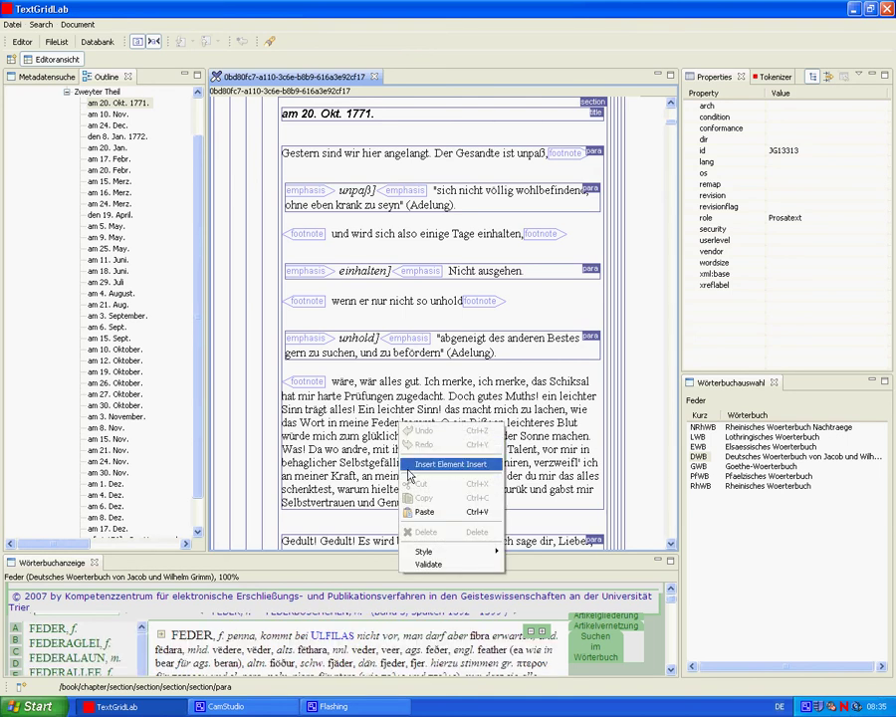
left_click(450, 464)
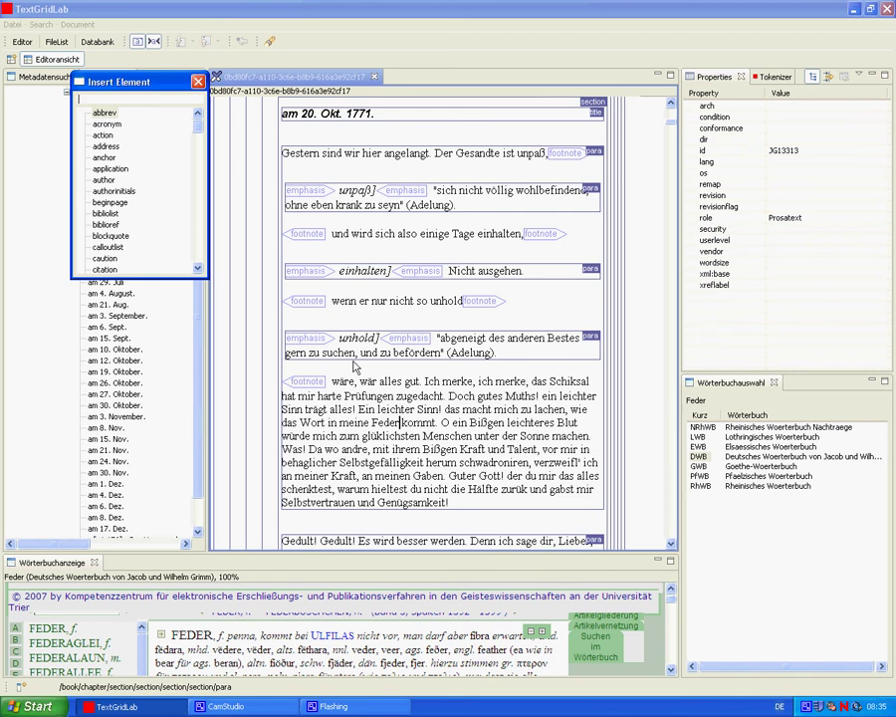
type("n")
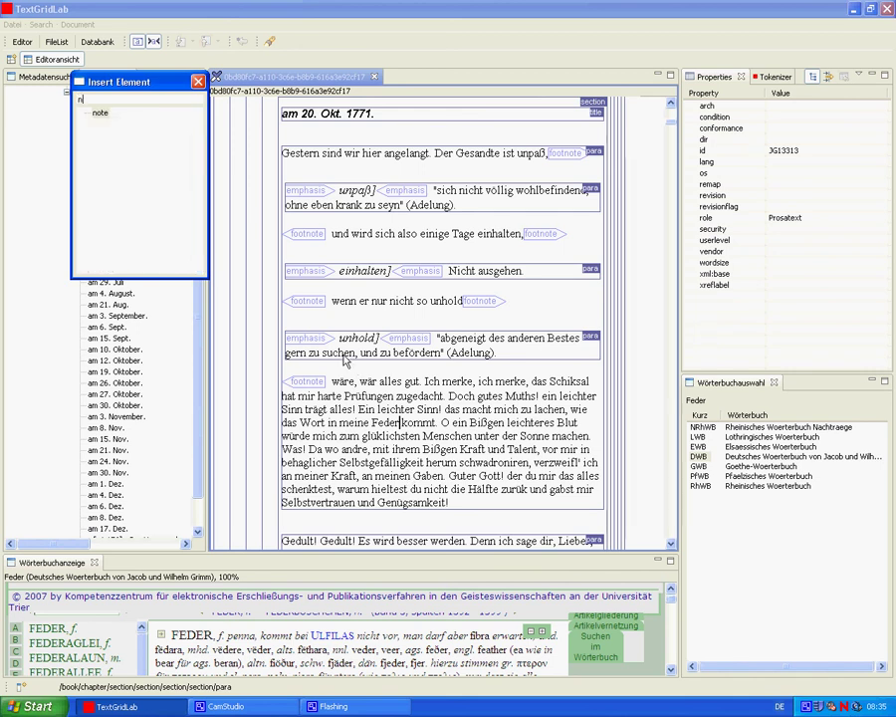
double_click(99, 114)
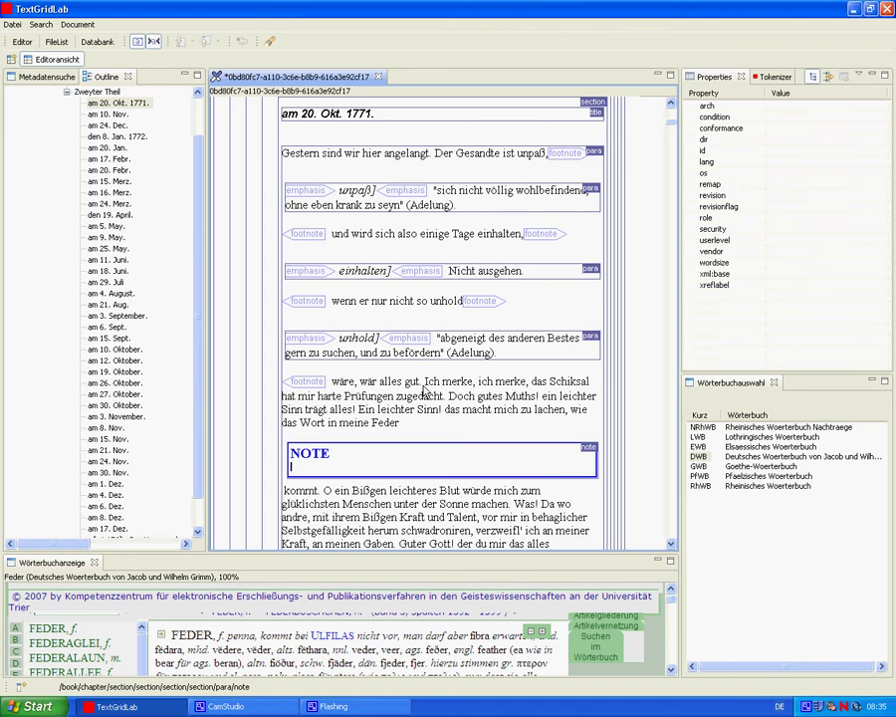
left_click(698, 467)
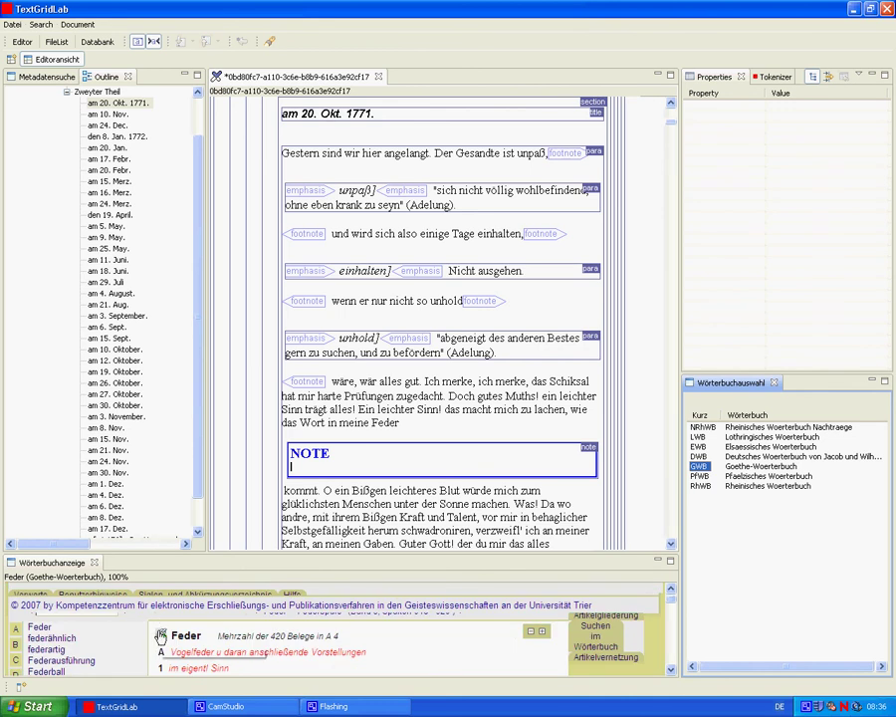
Step: Open the Feder article link from the dictionary display in a new Internet Explorer window
right_click(161, 635)
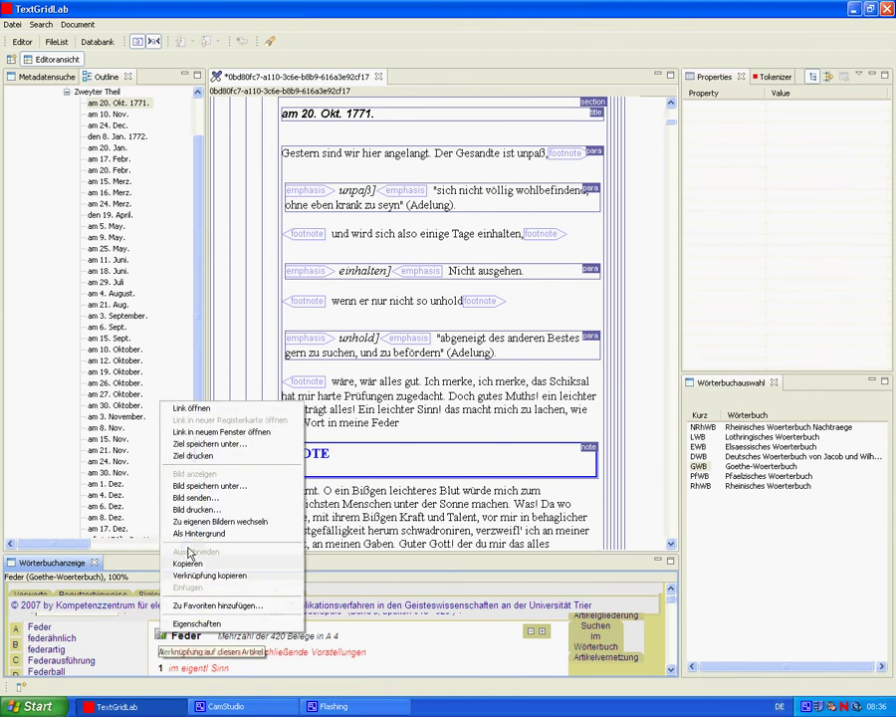
left_click(185, 434)
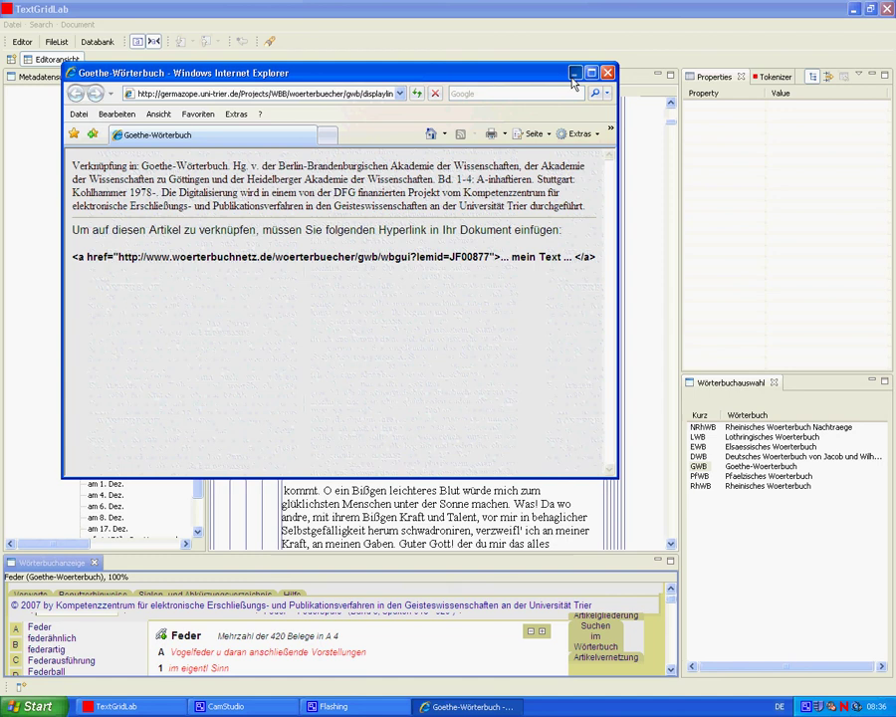
Step: Minimize the browser and close the edited Werther document tab, triggering the Save Resource prompt
left_click(574, 73)
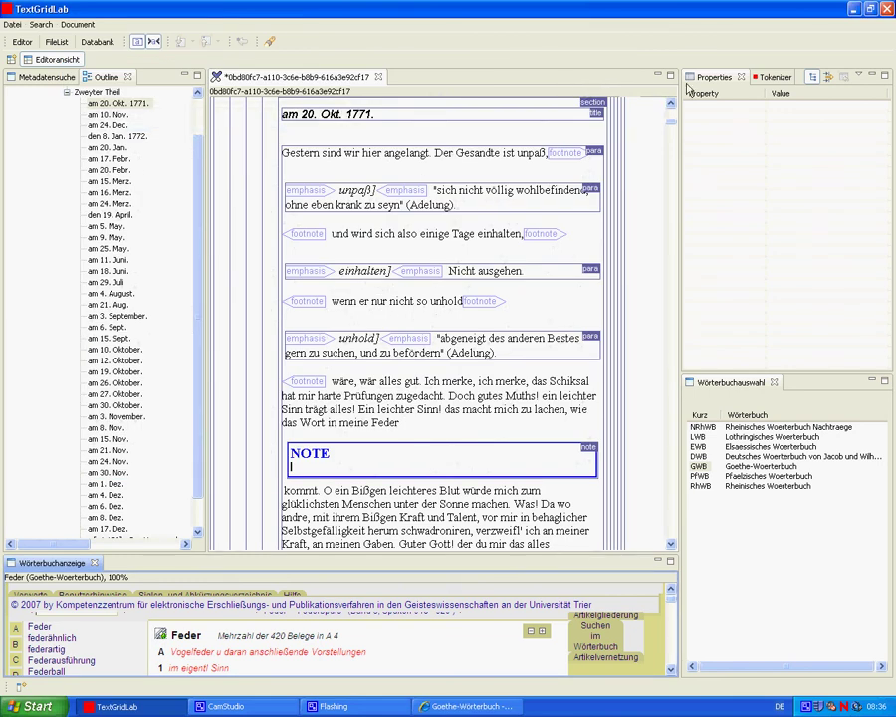
left_click(378, 77)
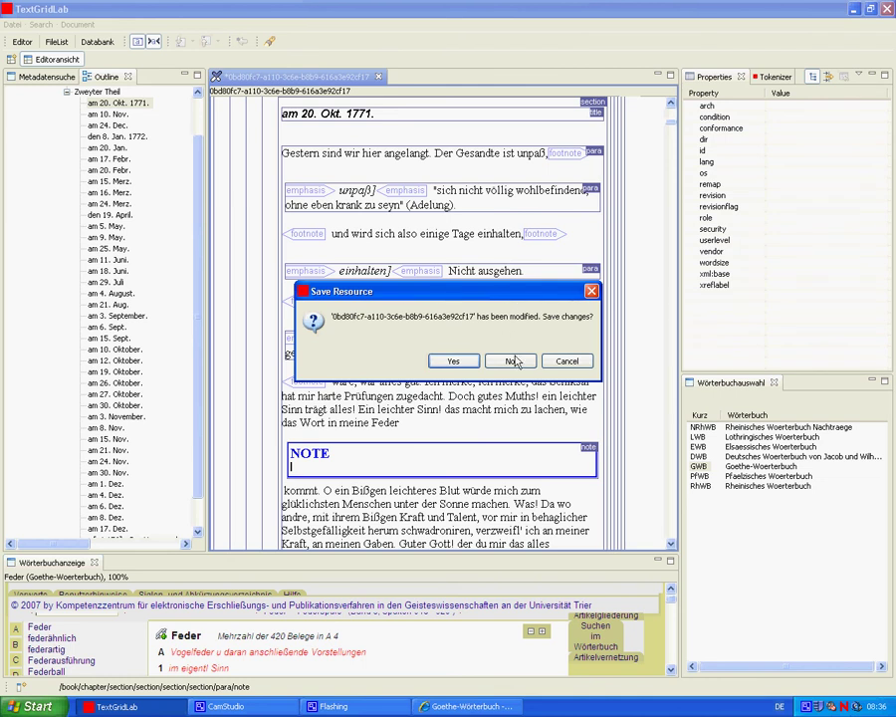